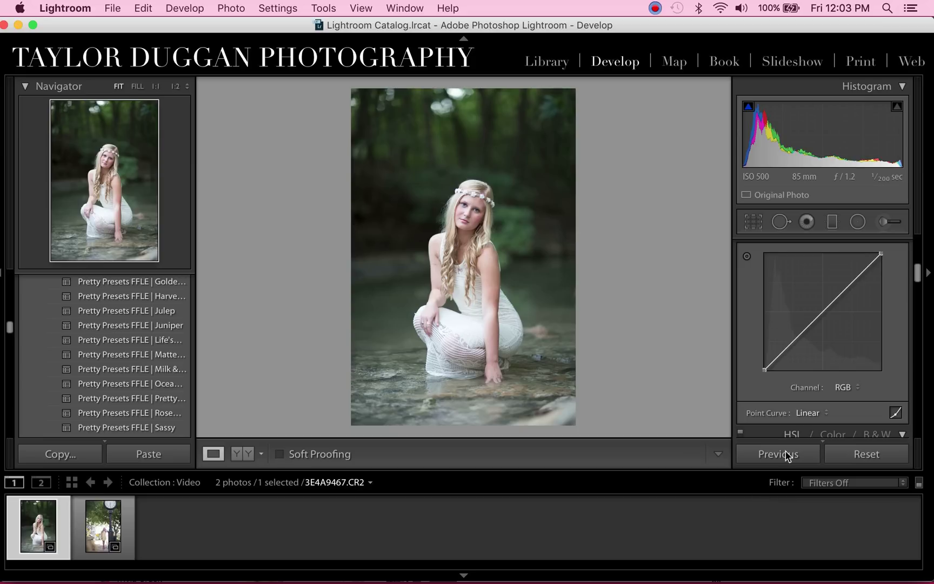
Apply the Pretty Presets FFLE Milk & Honey preset to the river portrait
scroll(749, 382, up, 2)
scroll(748, 382, up, 1)
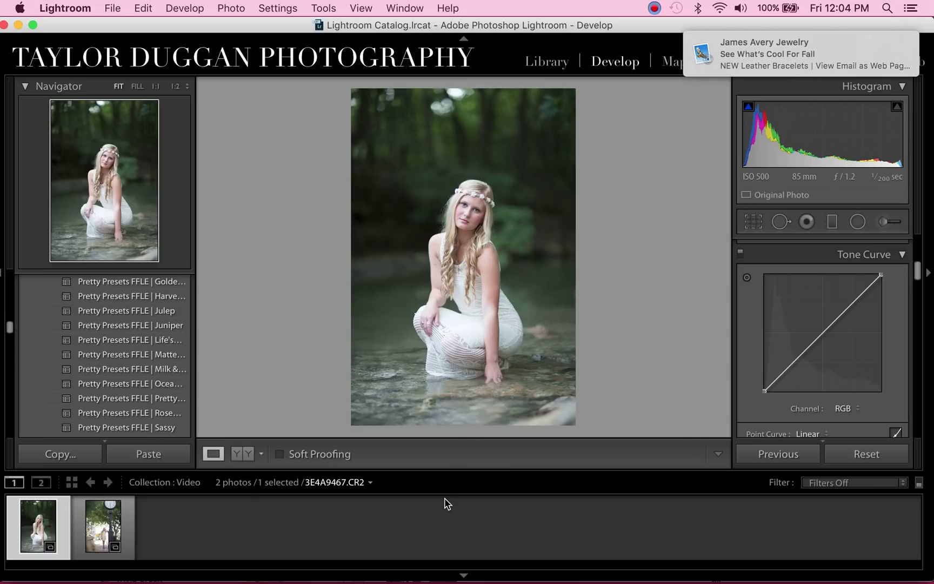
click(135, 370)
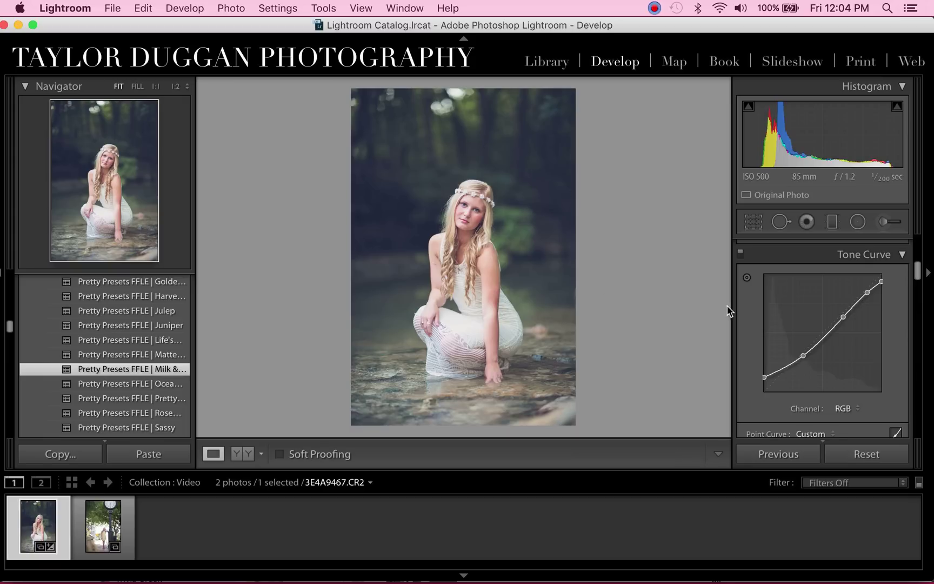
Drag the tone curve's black point down to deepen shadows and nudge the white point slightly lower
scroll(740, 311, down, 1)
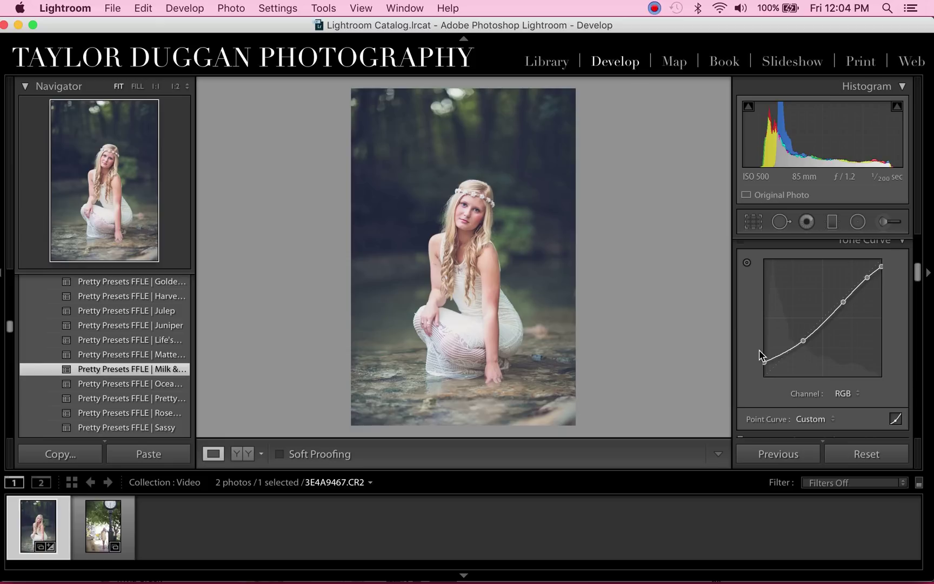
drag(764, 365, 765, 400)
mouse_move(881, 278)
mouse_down()
mouse_move(893, 259)
mouse_move(859, 305)
mouse_move(881, 271)
mouse_up()
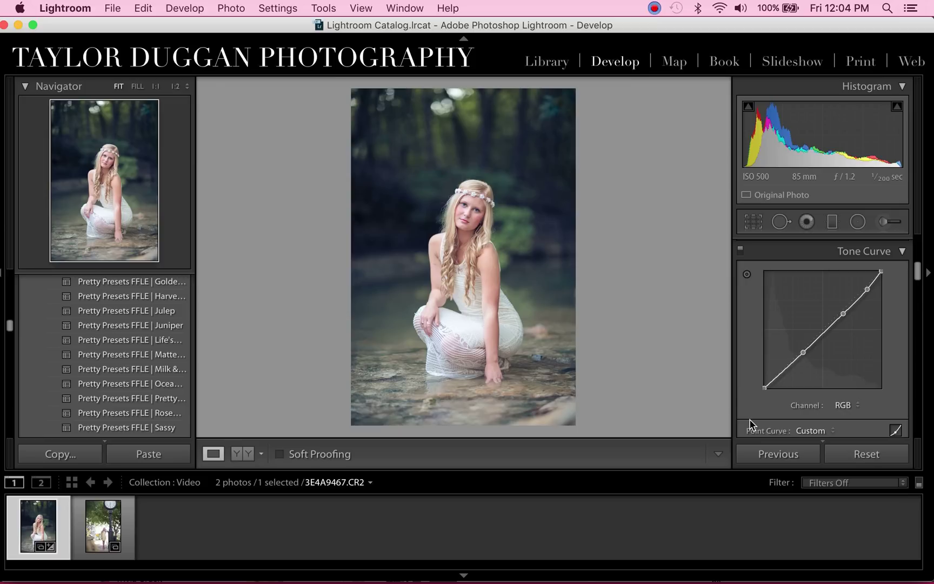
click(765, 389)
mouse_move(764, 387)
mouse_down()
mouse_move(759, 356)
mouse_move(757, 367)
mouse_move(765, 387)
mouse_move(765, 353)
mouse_move(755, 432)
mouse_move(765, 383)
mouse_move(763, 430)
mouse_move(765, 384)
mouse_move(763, 400)
mouse_up()
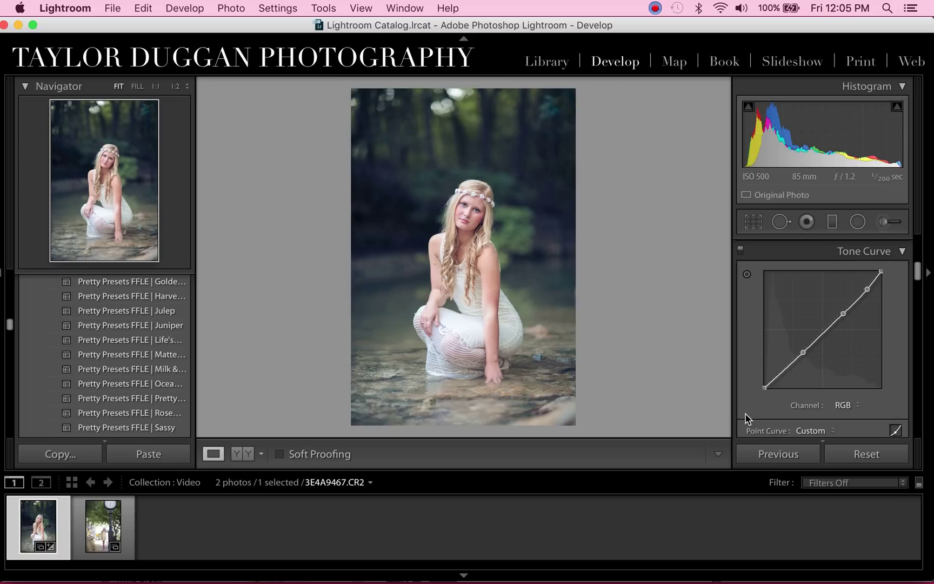
Delete the middle curve point and reshape the remaining points into a strong S-curve
double_click(843, 313)
drag(869, 289, 865, 306)
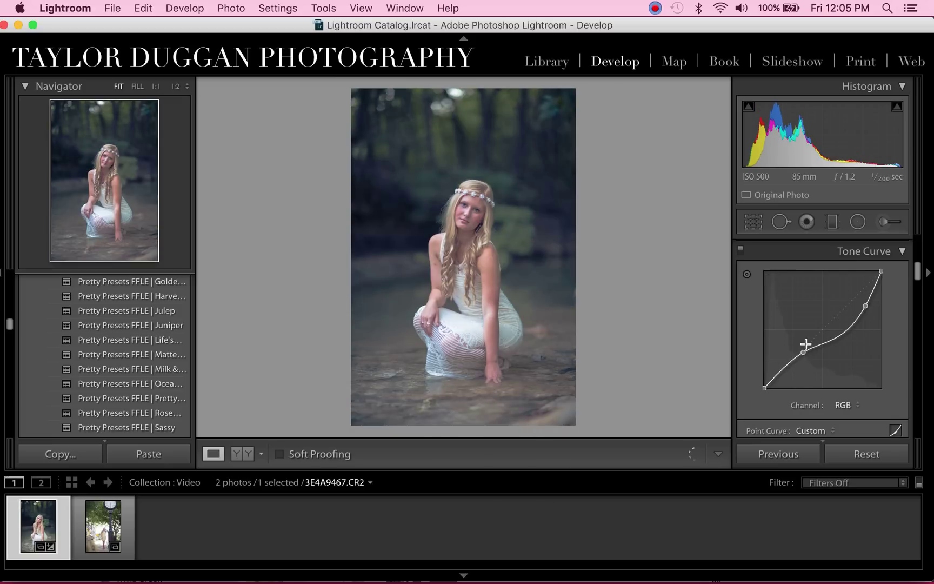
drag(804, 351, 796, 336)
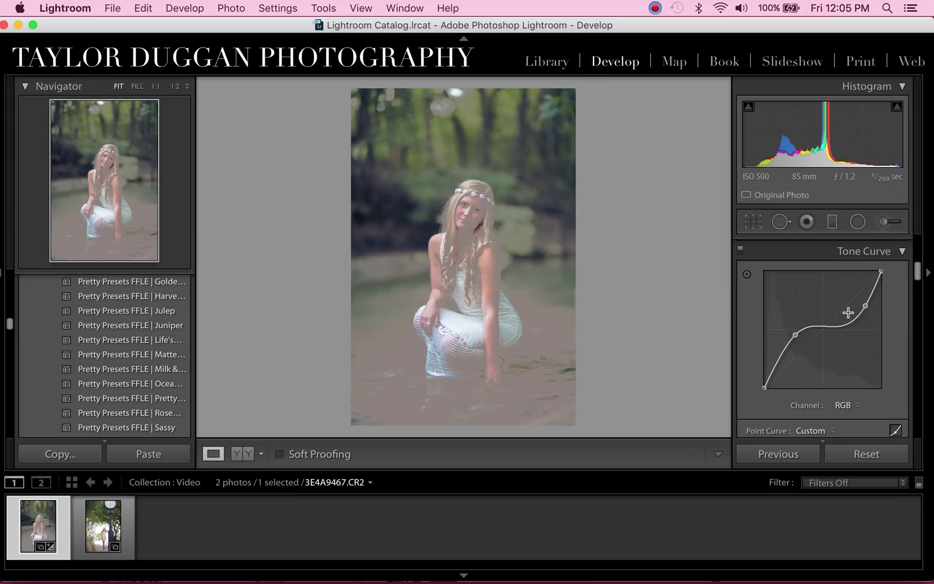
drag(865, 306, 860, 306)
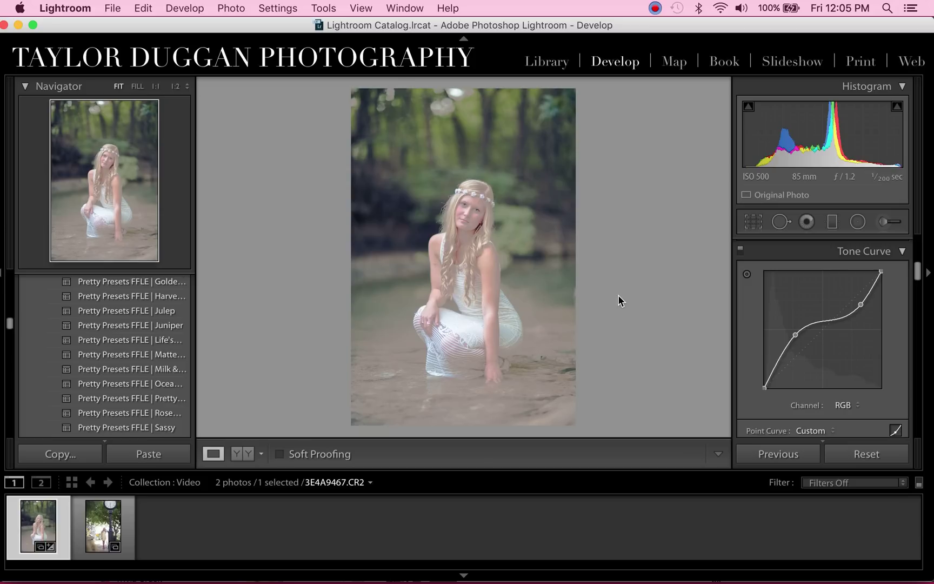
Lift the black point and pull a new highlight point down, giving solarized cyan-tinted colours
drag(765, 387, 764, 380)
drag(879, 273, 879, 289)
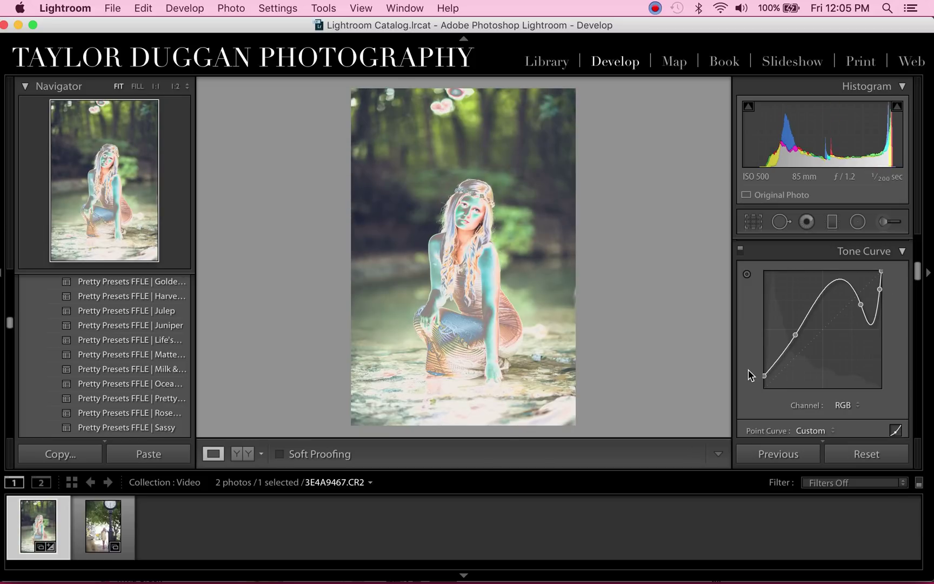
scroll(750, 375, down, 2)
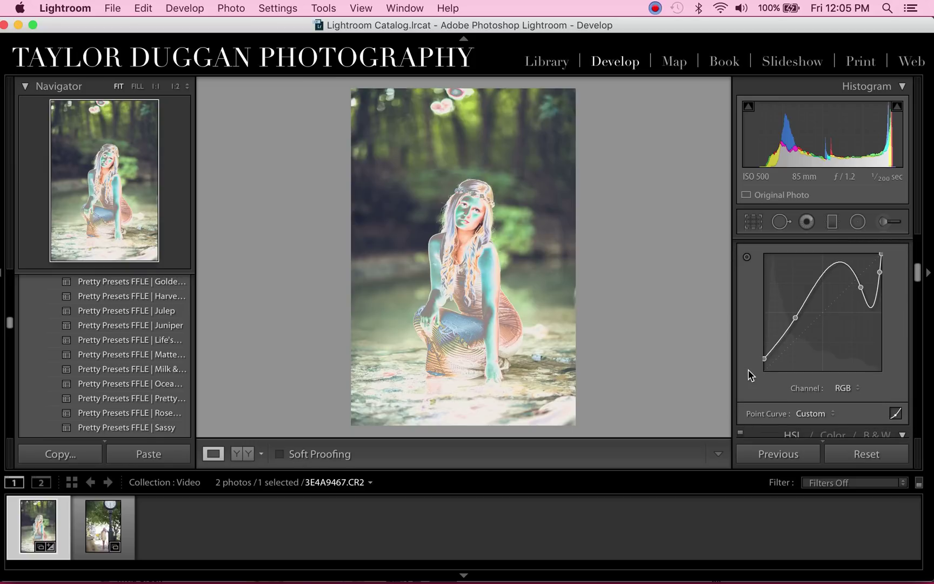
Set the river portrait's Point Curve to Linear, straightening the RGB curve
click(814, 415)
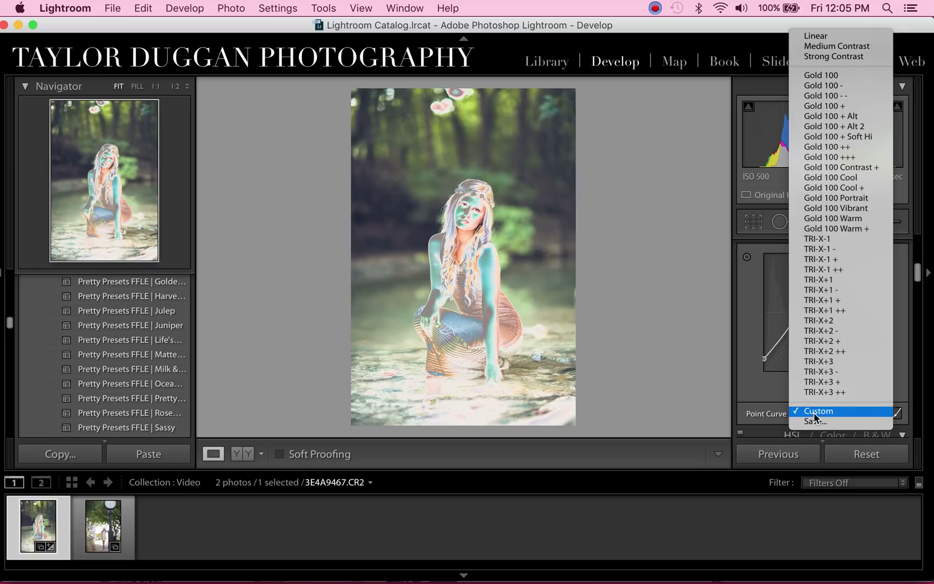
click(831, 36)
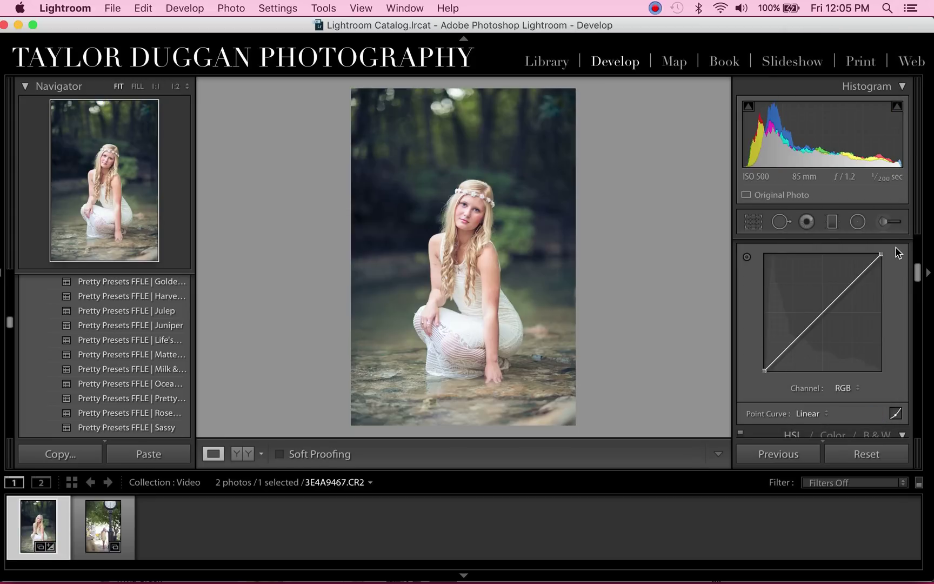
click(855, 388)
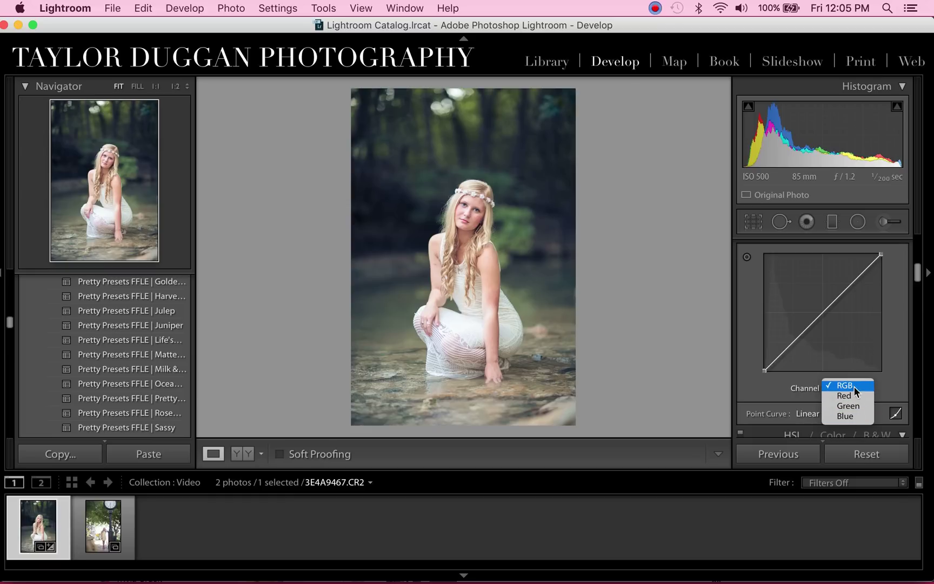
Keep the RGB channel and open the second filmstrip photo, 3E4A9398.CR2, the yellow-dress portrait
click(802, 393)
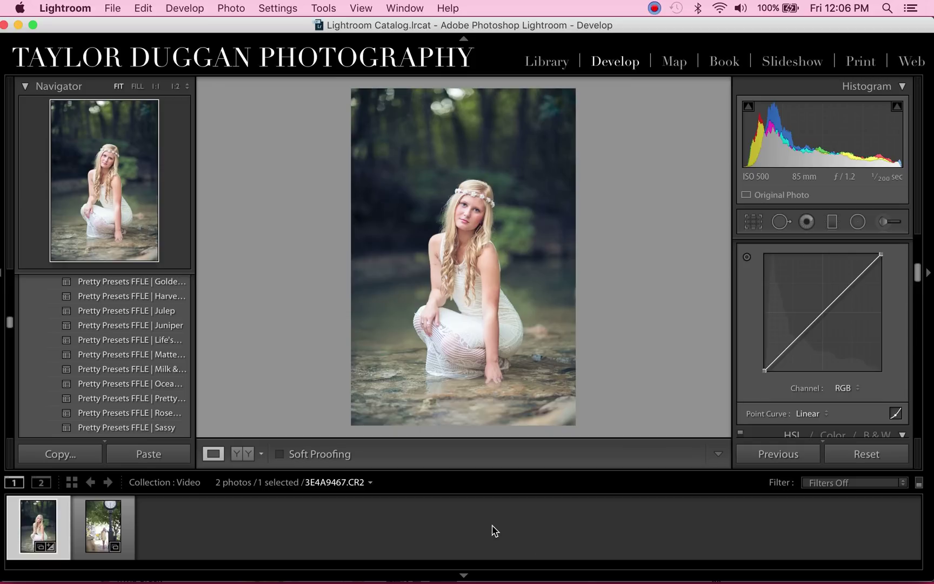
click(96, 533)
click(94, 528)
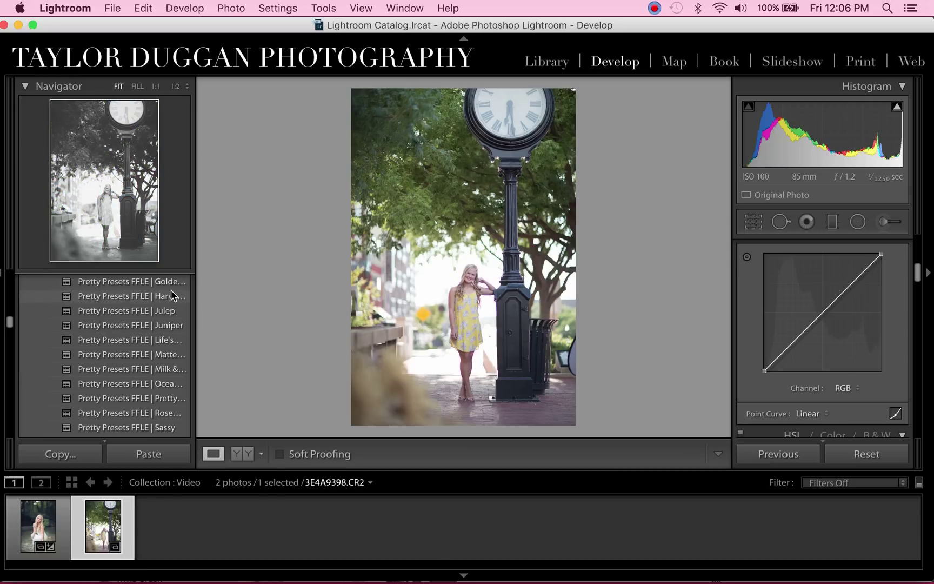
Apply the Pretty Presets FFLE Film Noir preset to the clock-post photo
scroll(171, 296, up, 4)
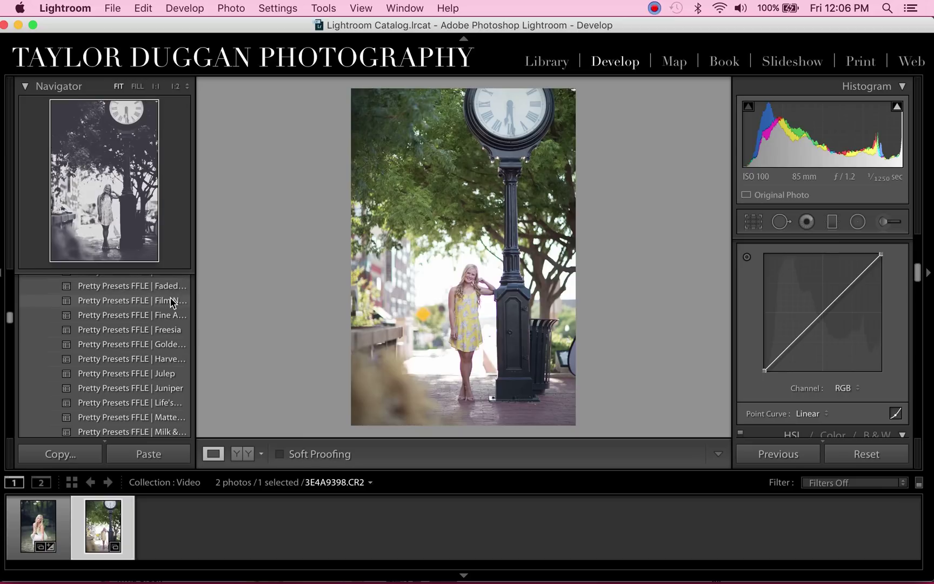
click(171, 302)
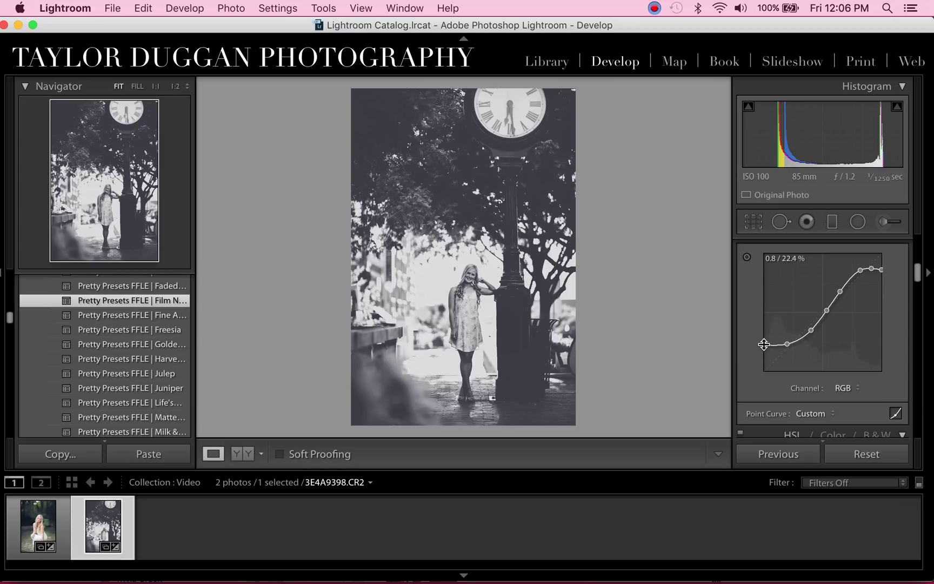
Lower the black point and second curve point, and raise the white point to the curve's top
drag(764, 346, 764, 368)
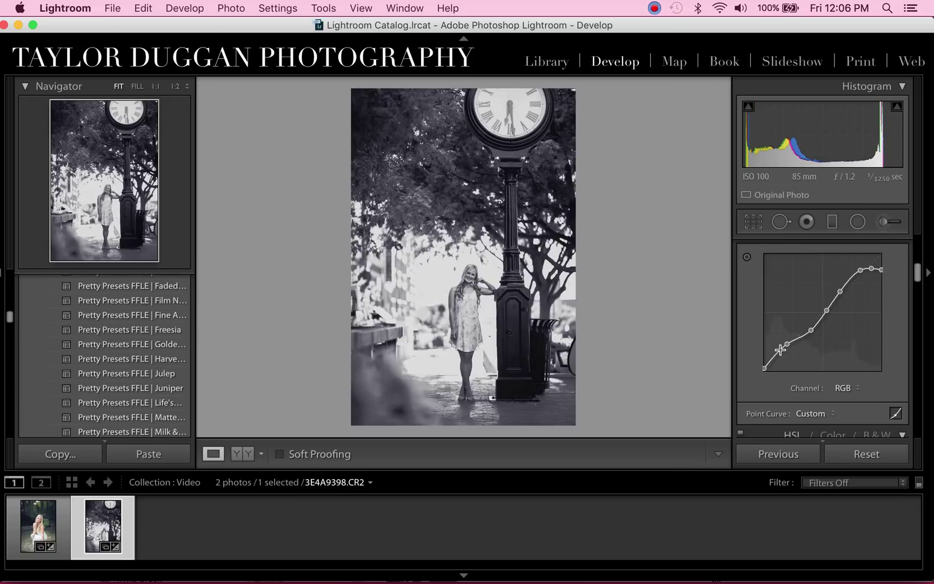
drag(787, 343, 809, 326)
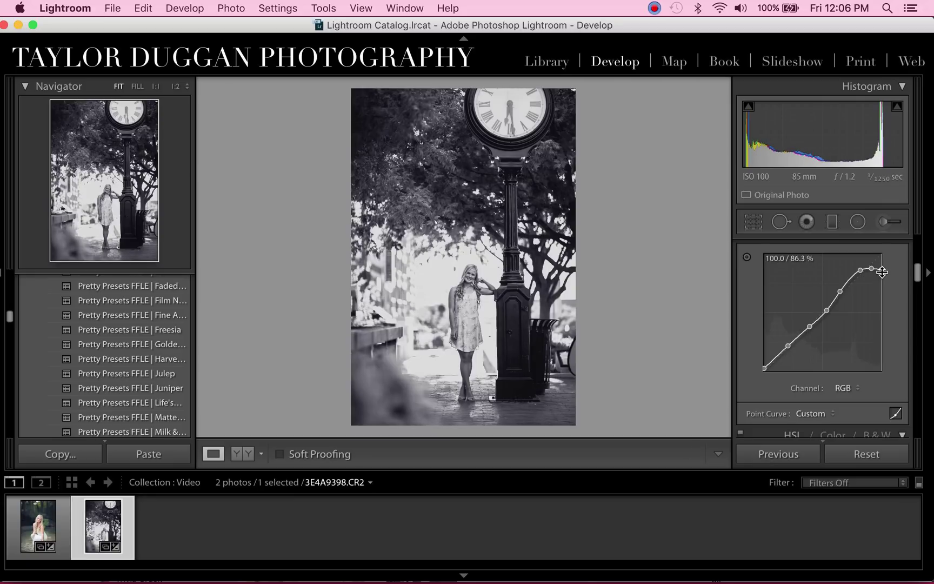
drag(881, 270, 860, 274)
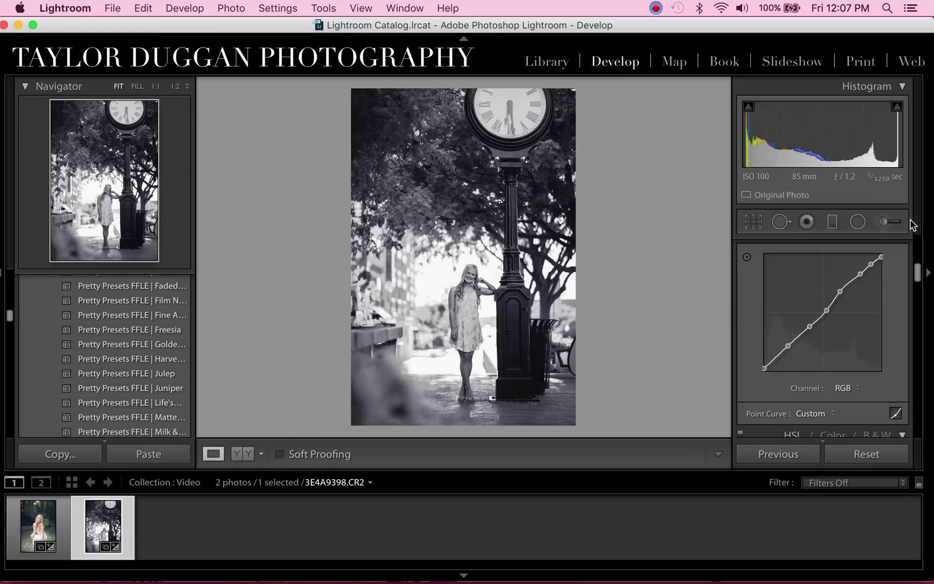
scroll(178, 340, down, 10)
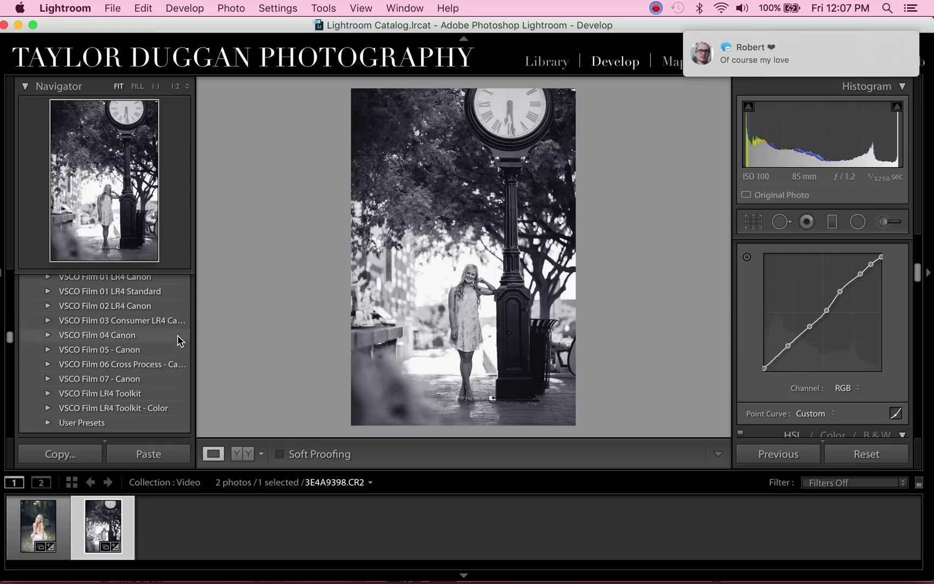
scroll(180, 340, down, 3)
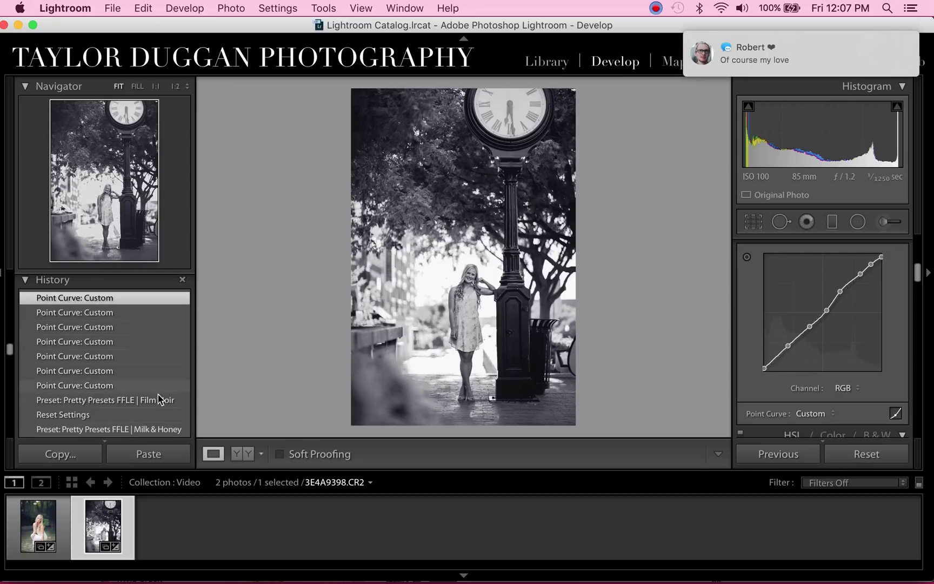
click(159, 401)
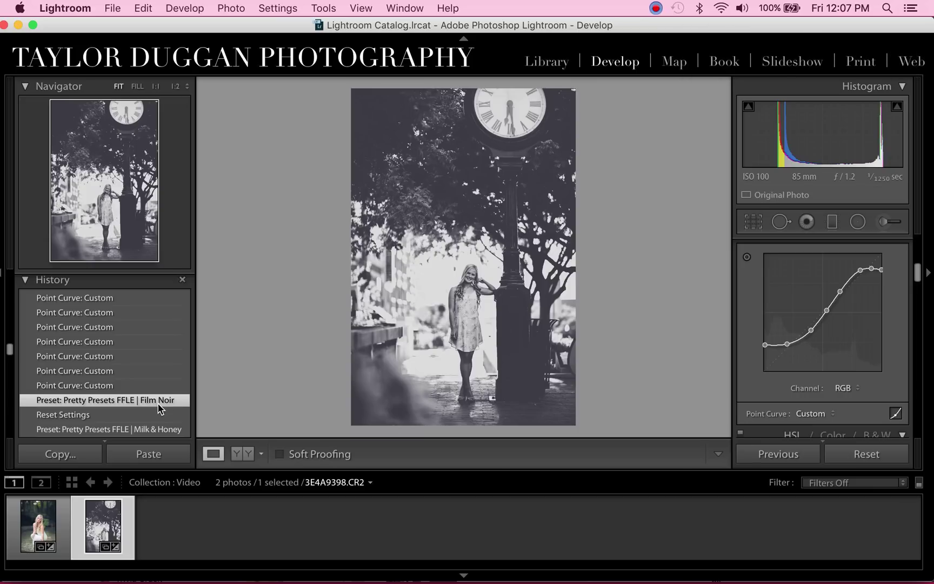
click(150, 299)
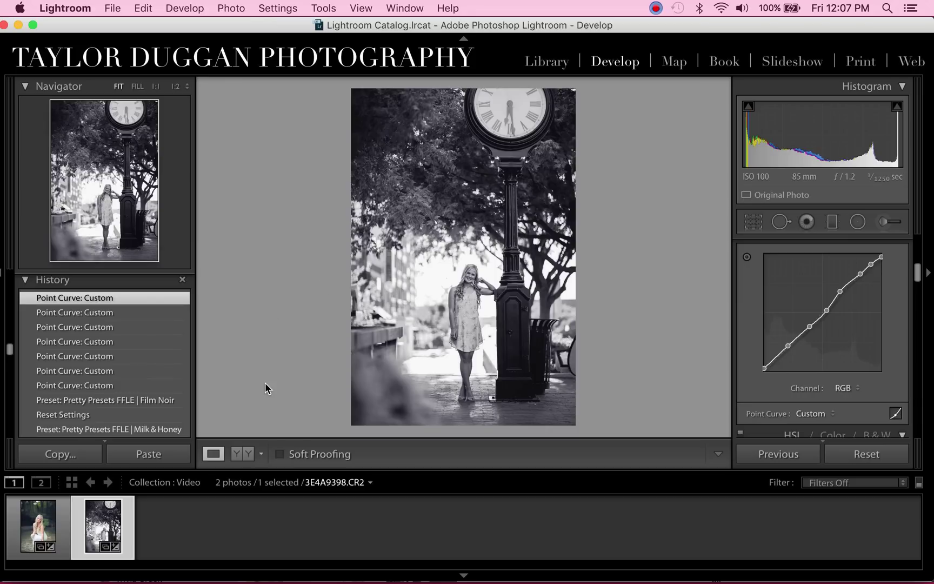
scroll(121, 393, up, 10)
scroll(122, 392, up, 10)
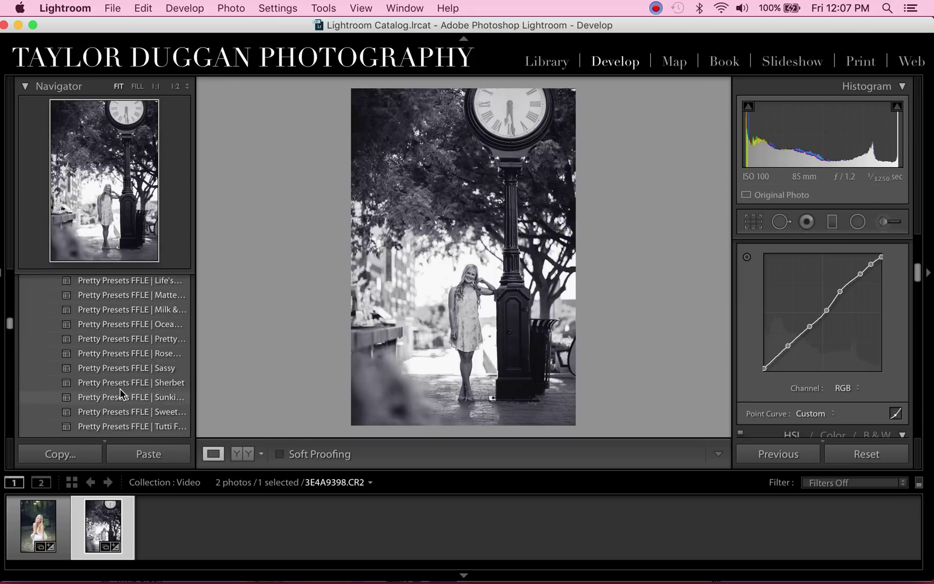
Apply Milk & Honey to the clock-post portrait, dropping the black point and raising white to 100/100
click(165, 317)
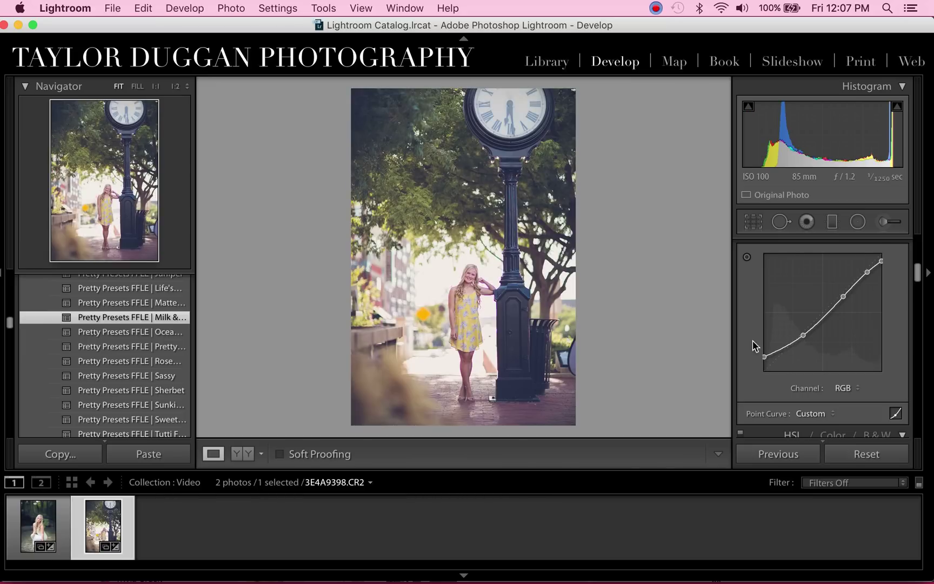
drag(764, 348, 759, 377)
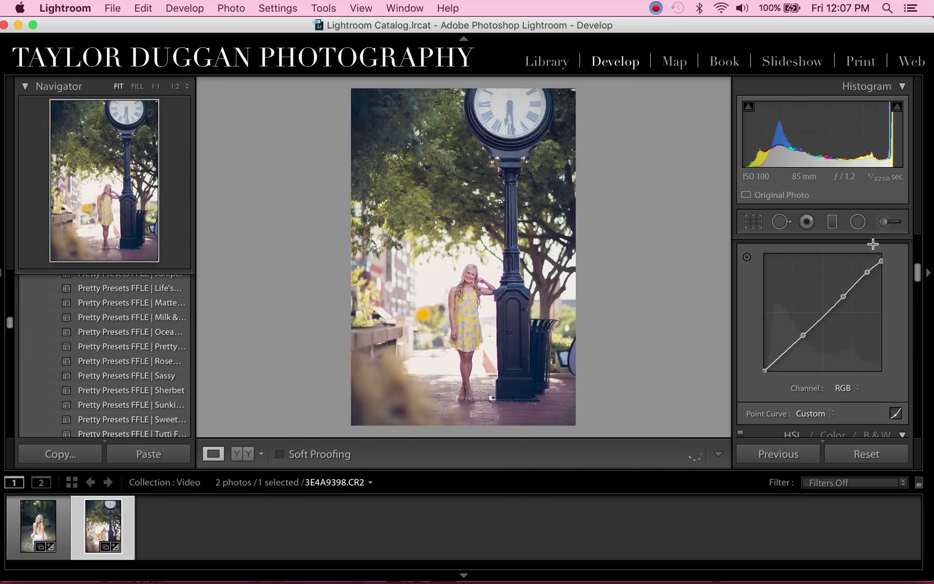
drag(881, 260, 881, 253)
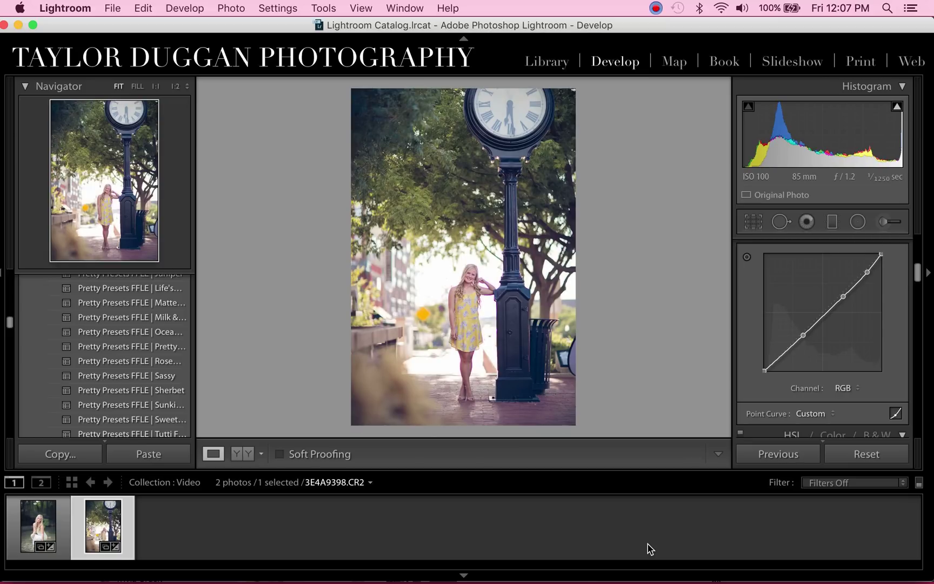
click(655, 7)
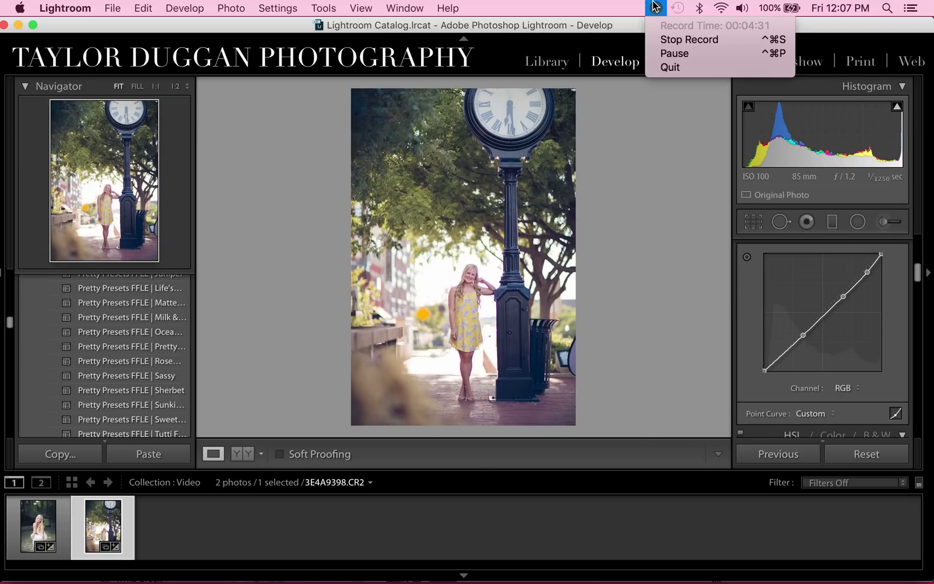
click(666, 52)
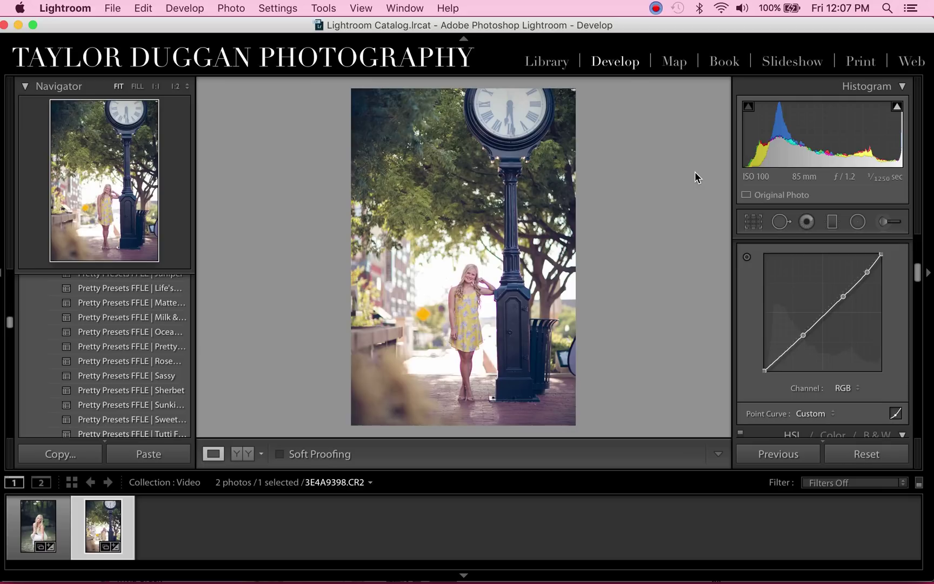